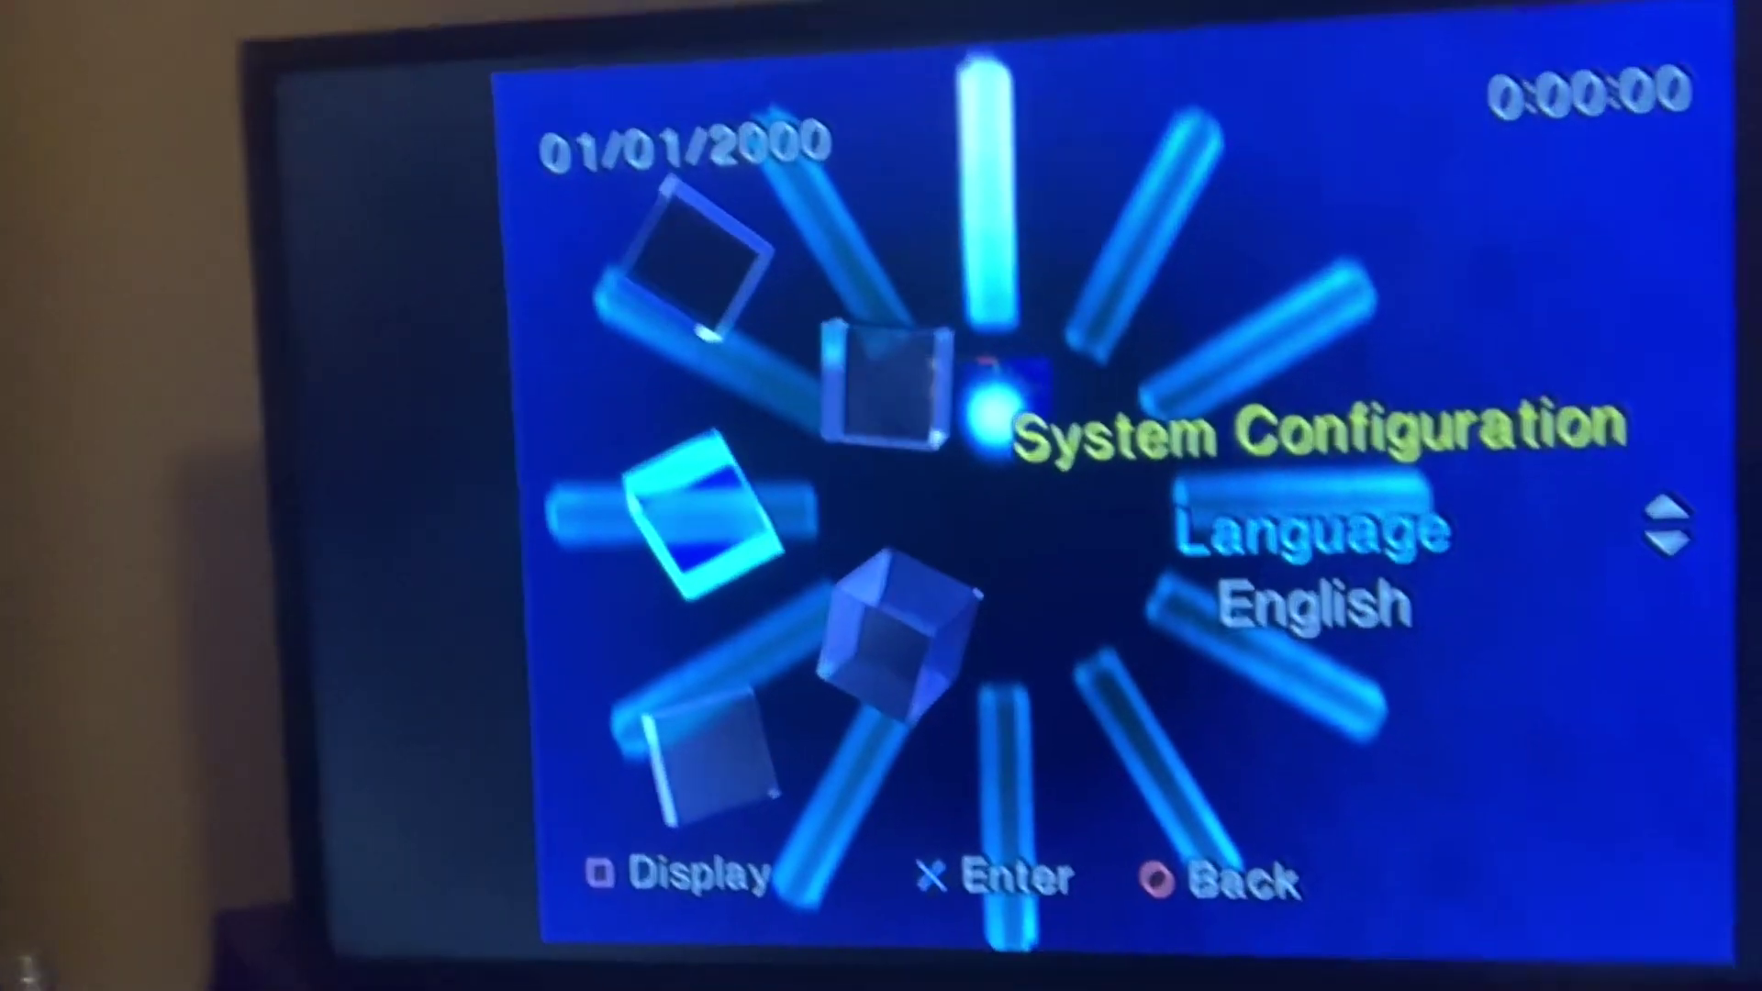
Step: Open Clock Adjustment and step through its hour, minute and day fields, still 01/01/2000 0:00:00
key("Up")
key("Down")
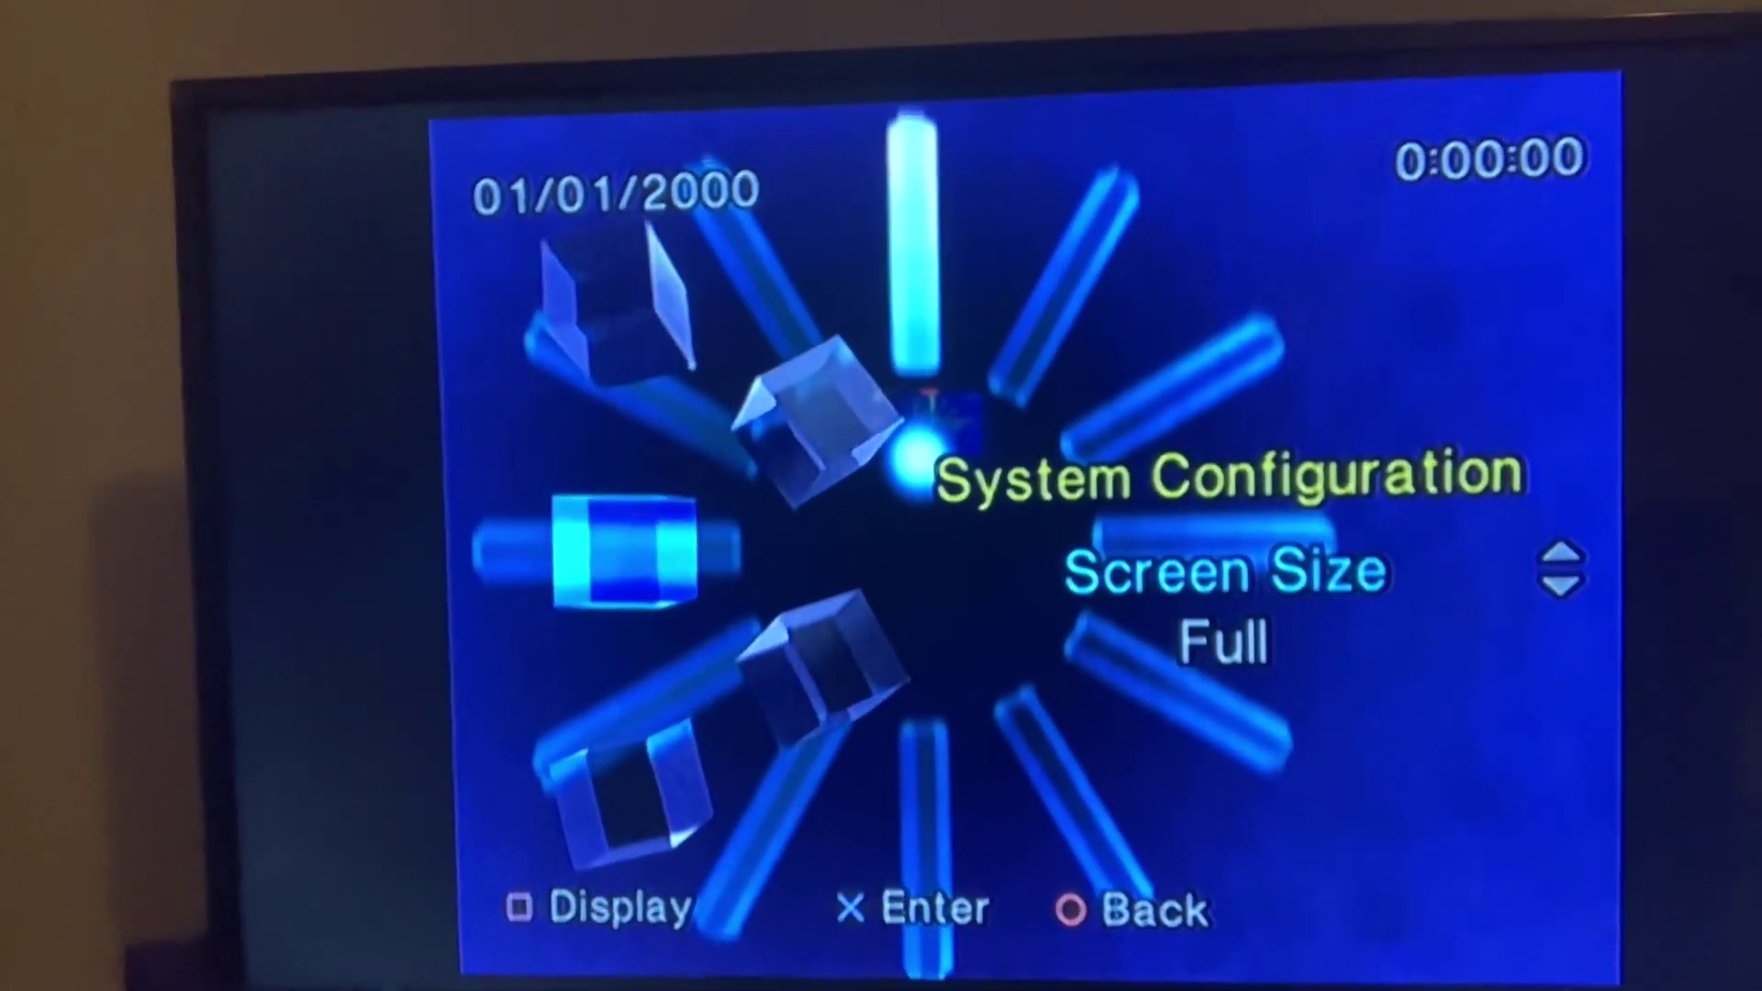
key("Up")
key("Return")
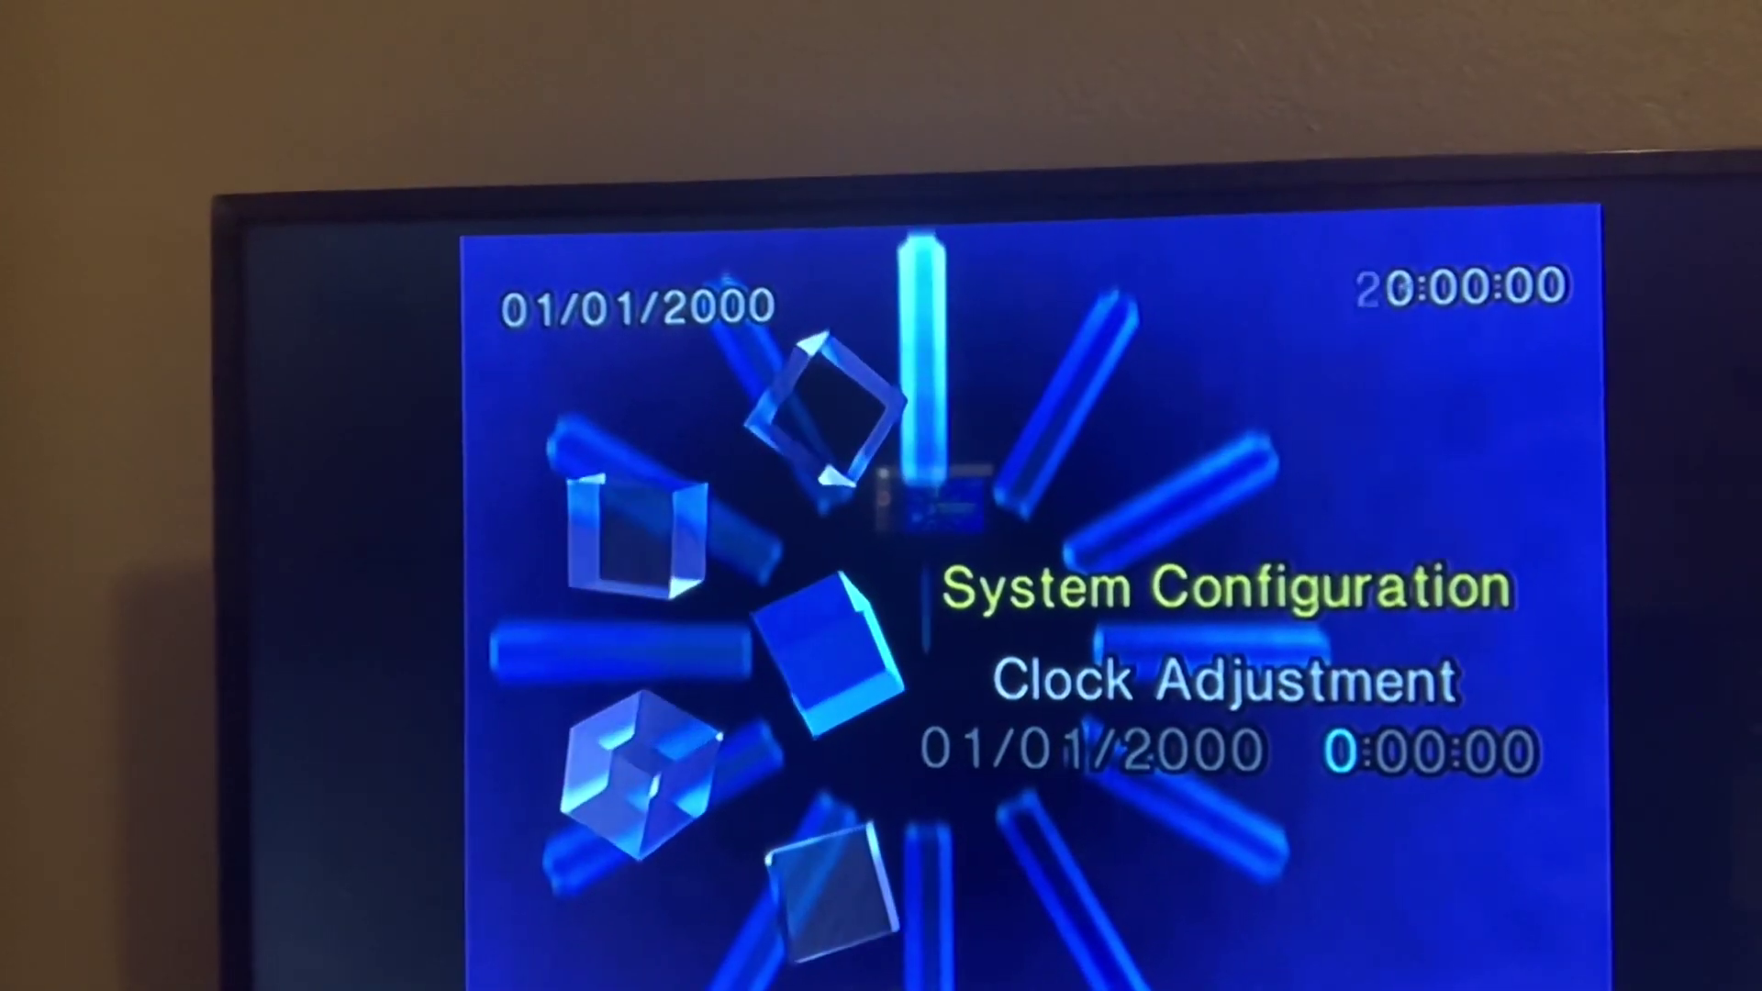
key("Right")
key("Right")
key("Right")
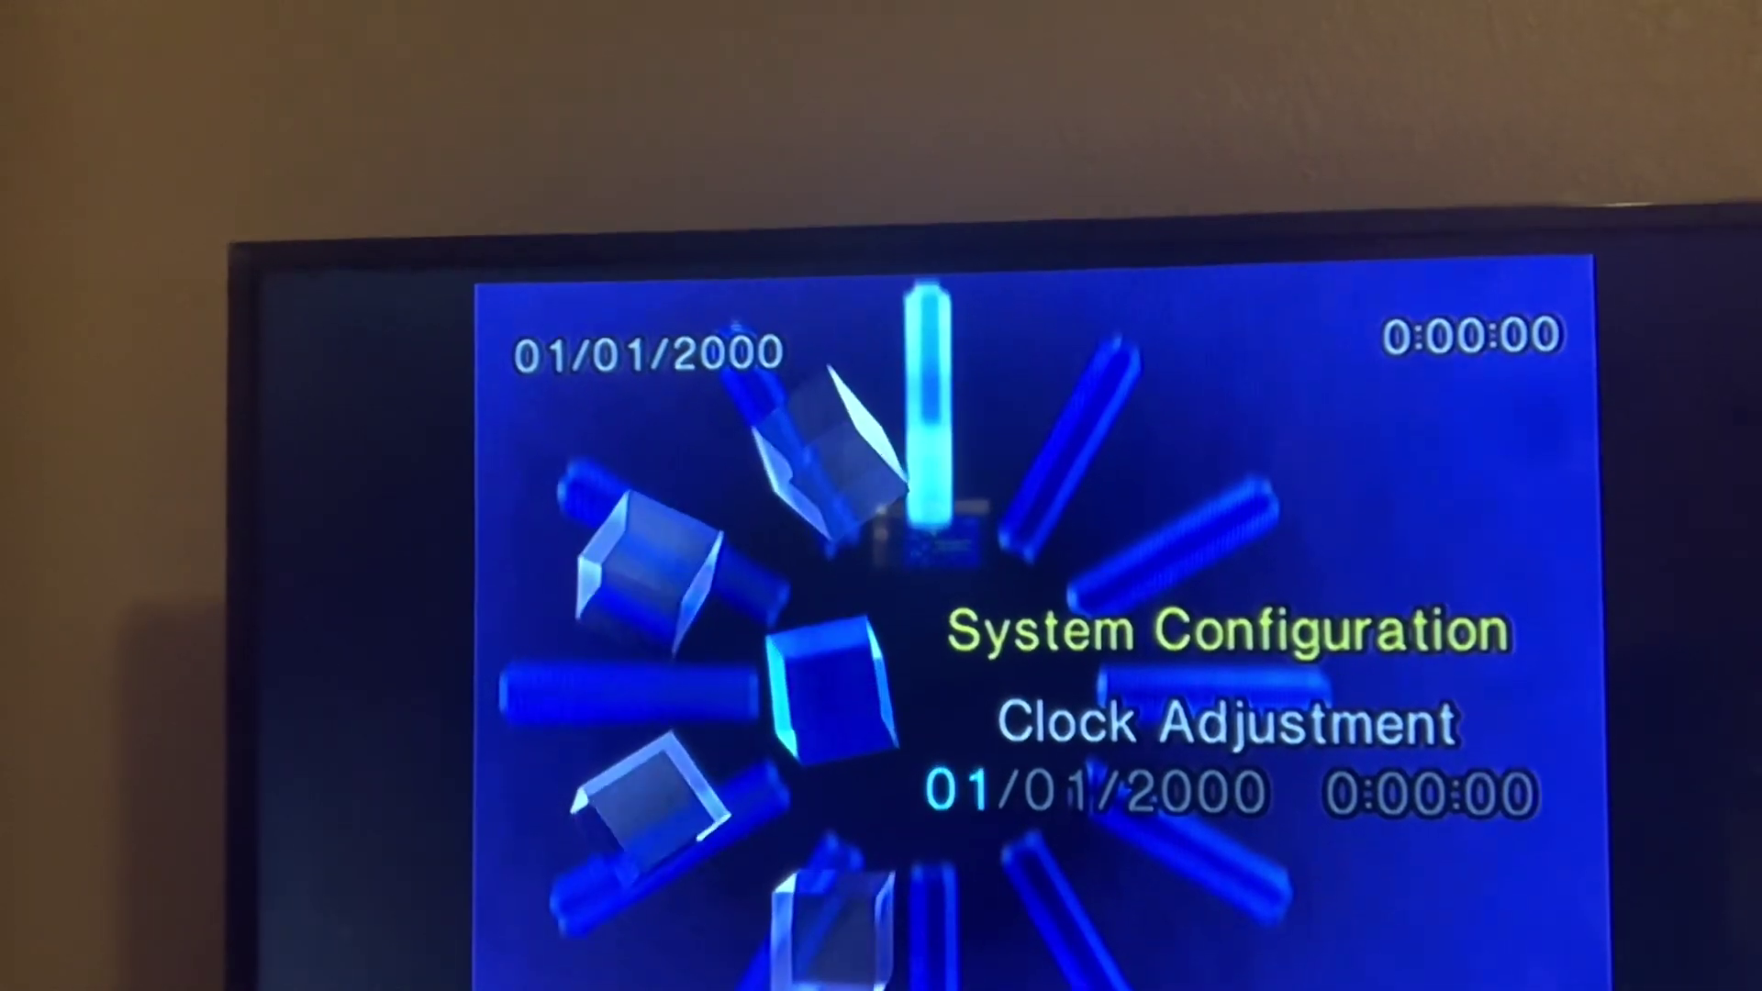
key("Right")
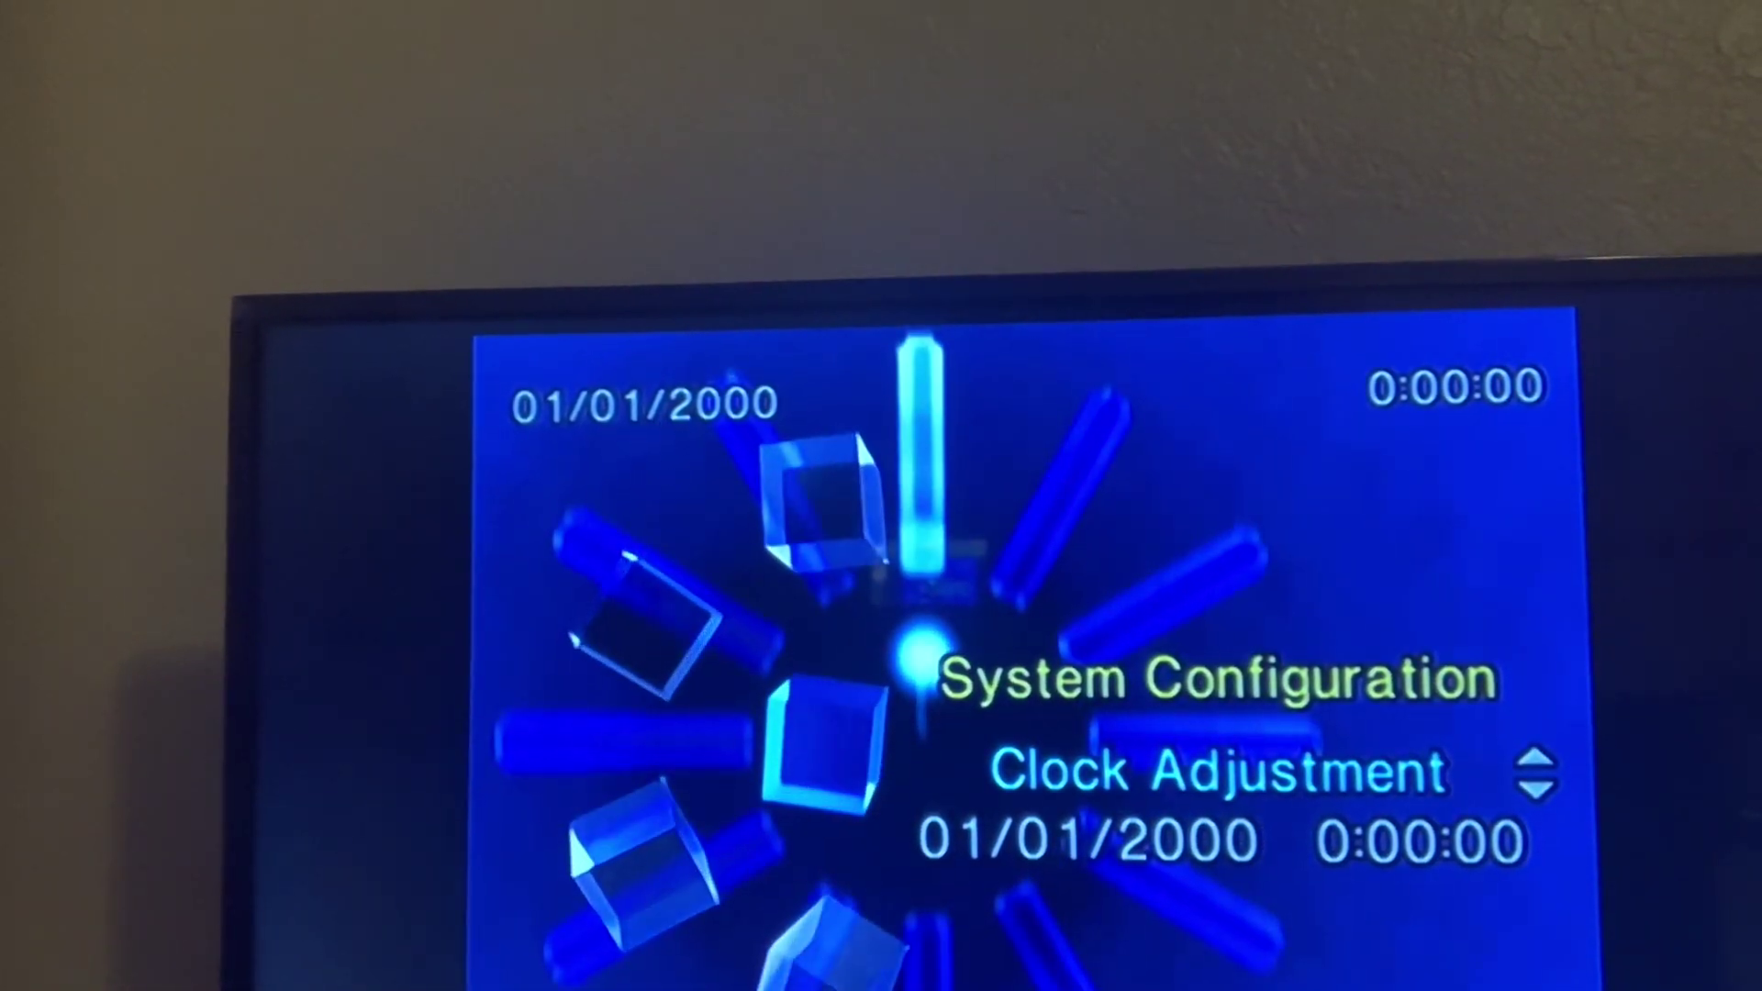
Step: Browse down to the Component Video Out setting, then back up to Screen Size
key("Down")
key("Down")
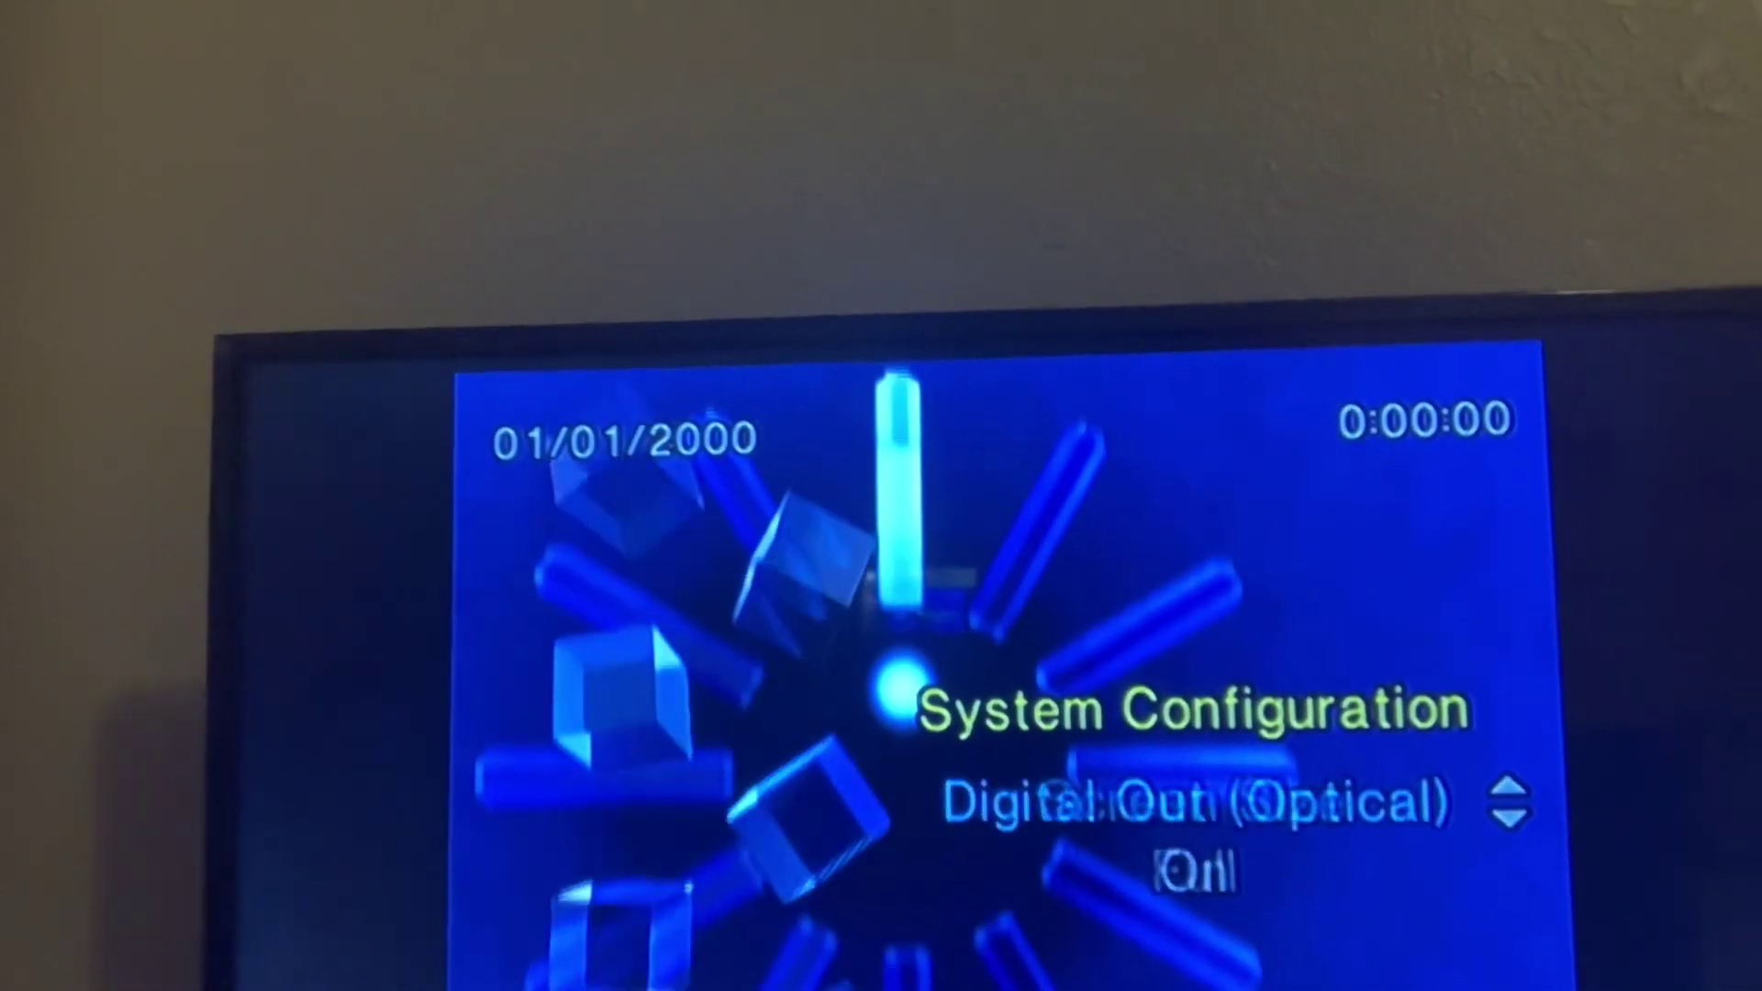
key("Down")
key("Down")
key("Down")
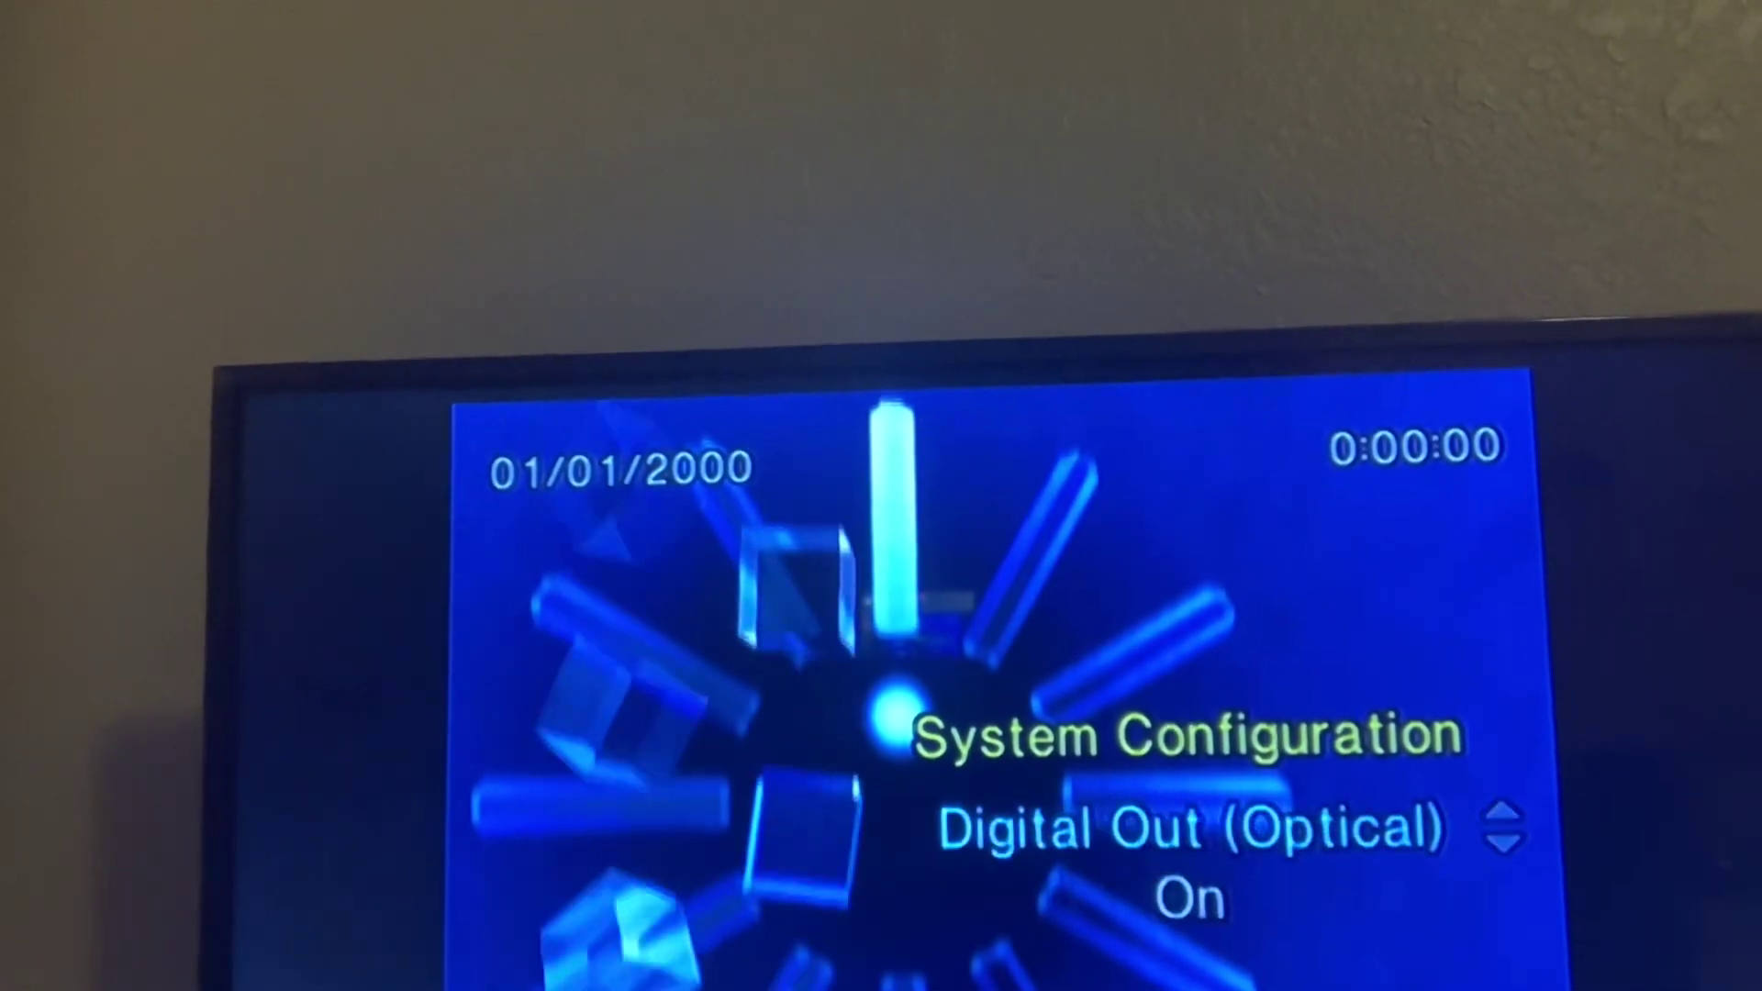
key("Up")
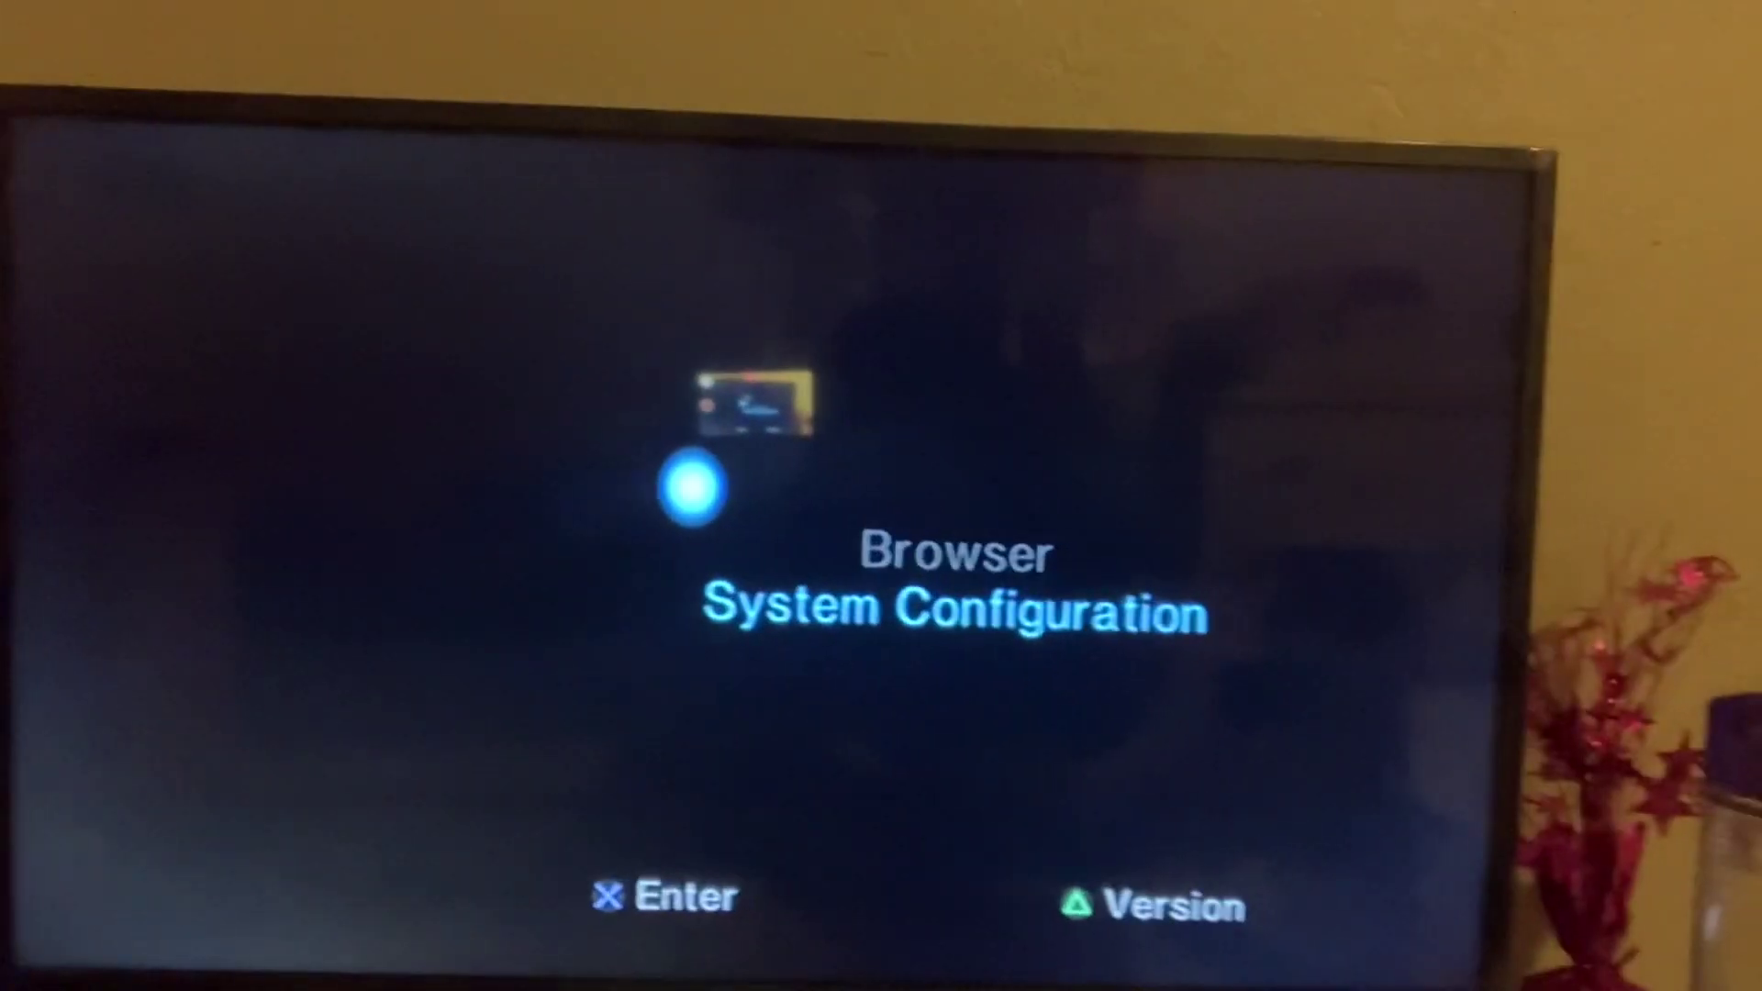
key("Up")
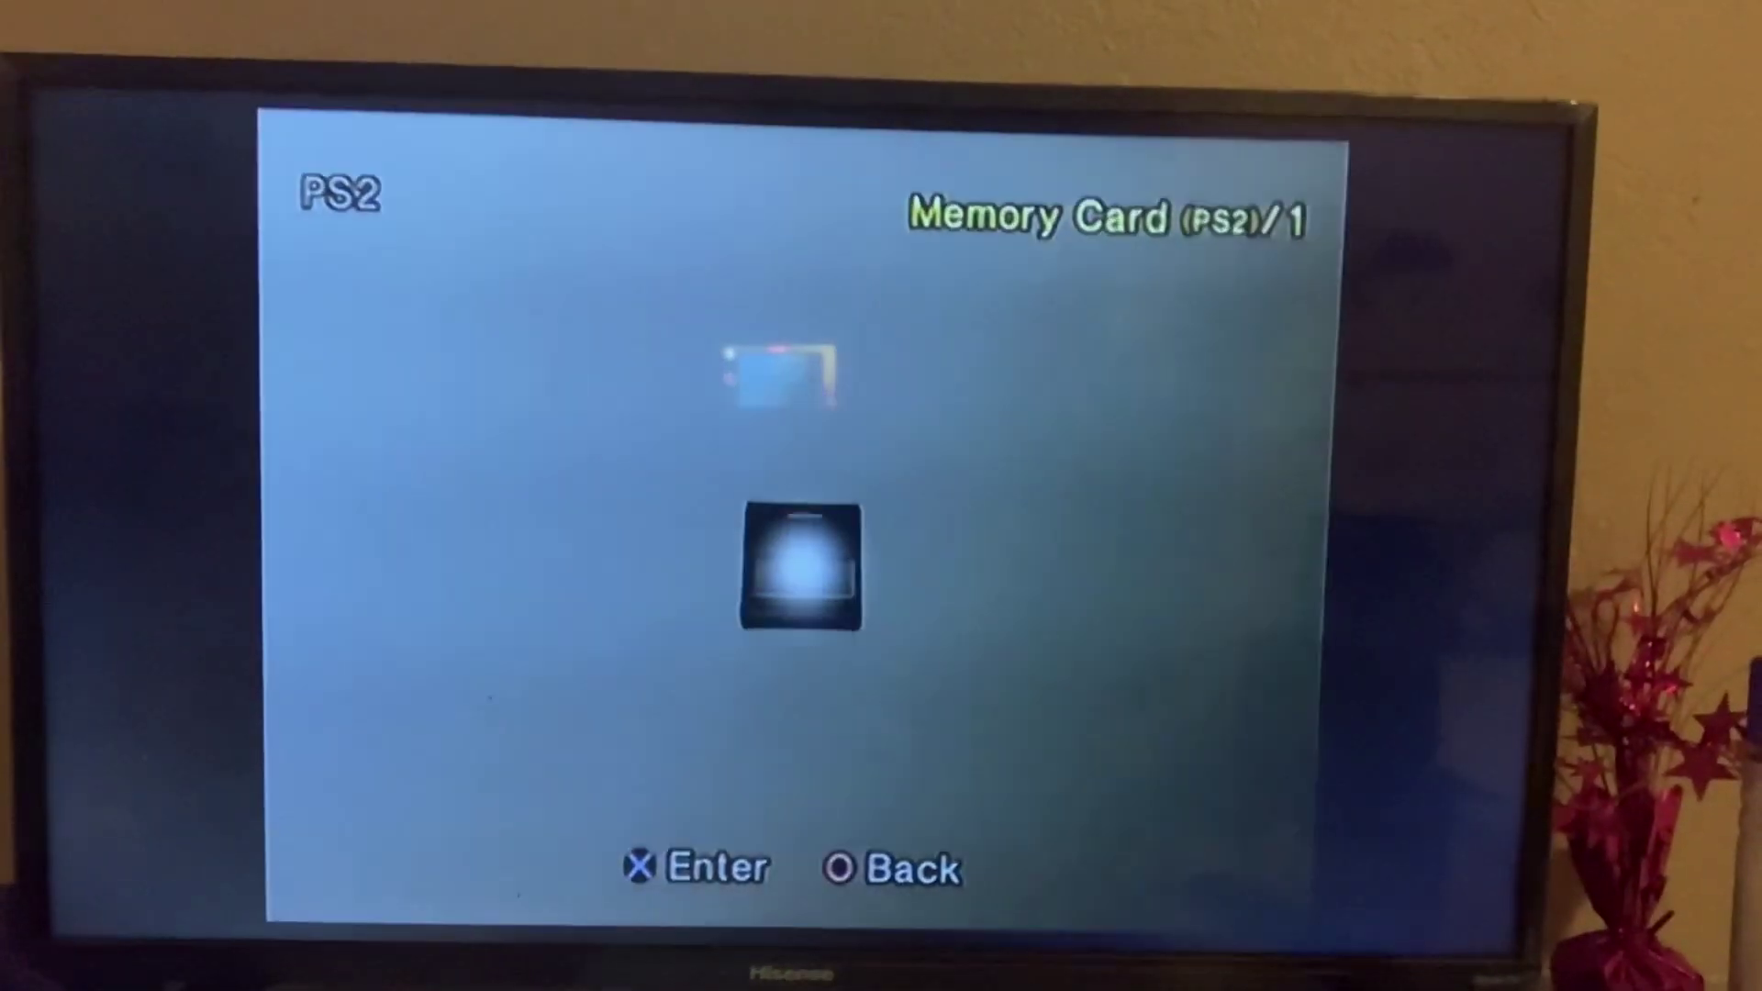
key("Return")
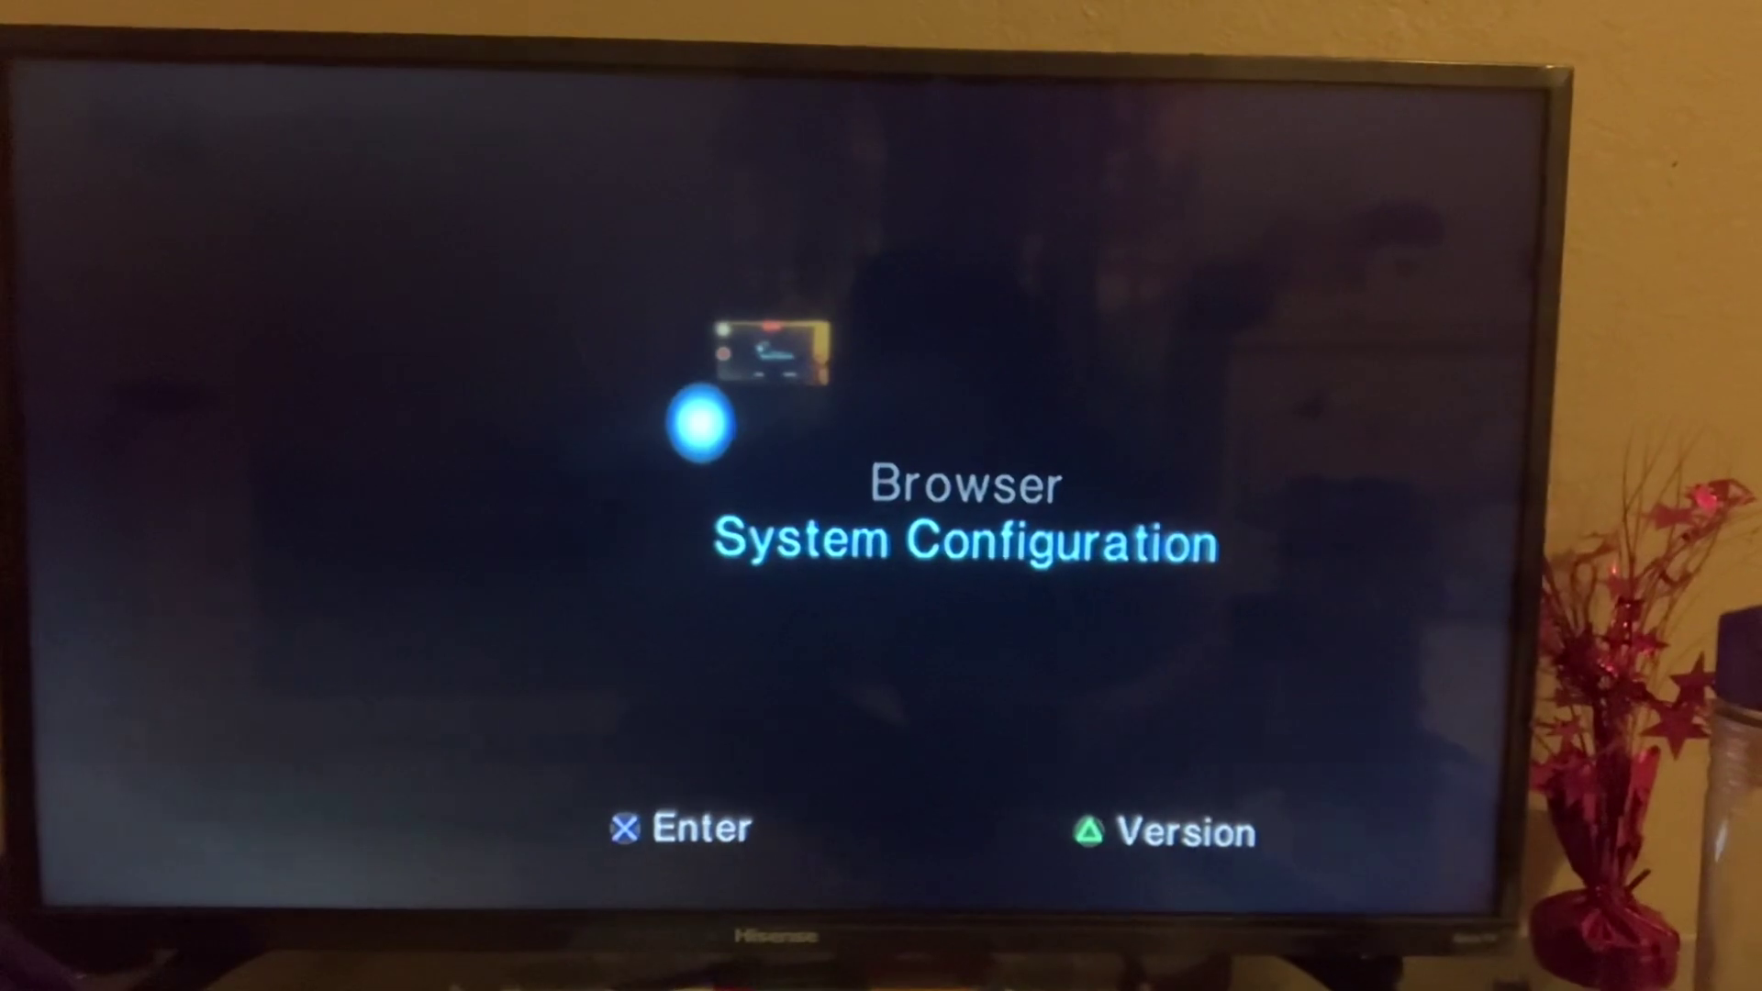
Step: In System Configuration, enter Clock Adjustment and exit with the clock unchanged at 01/01/2000 0:00:00
key("Return")
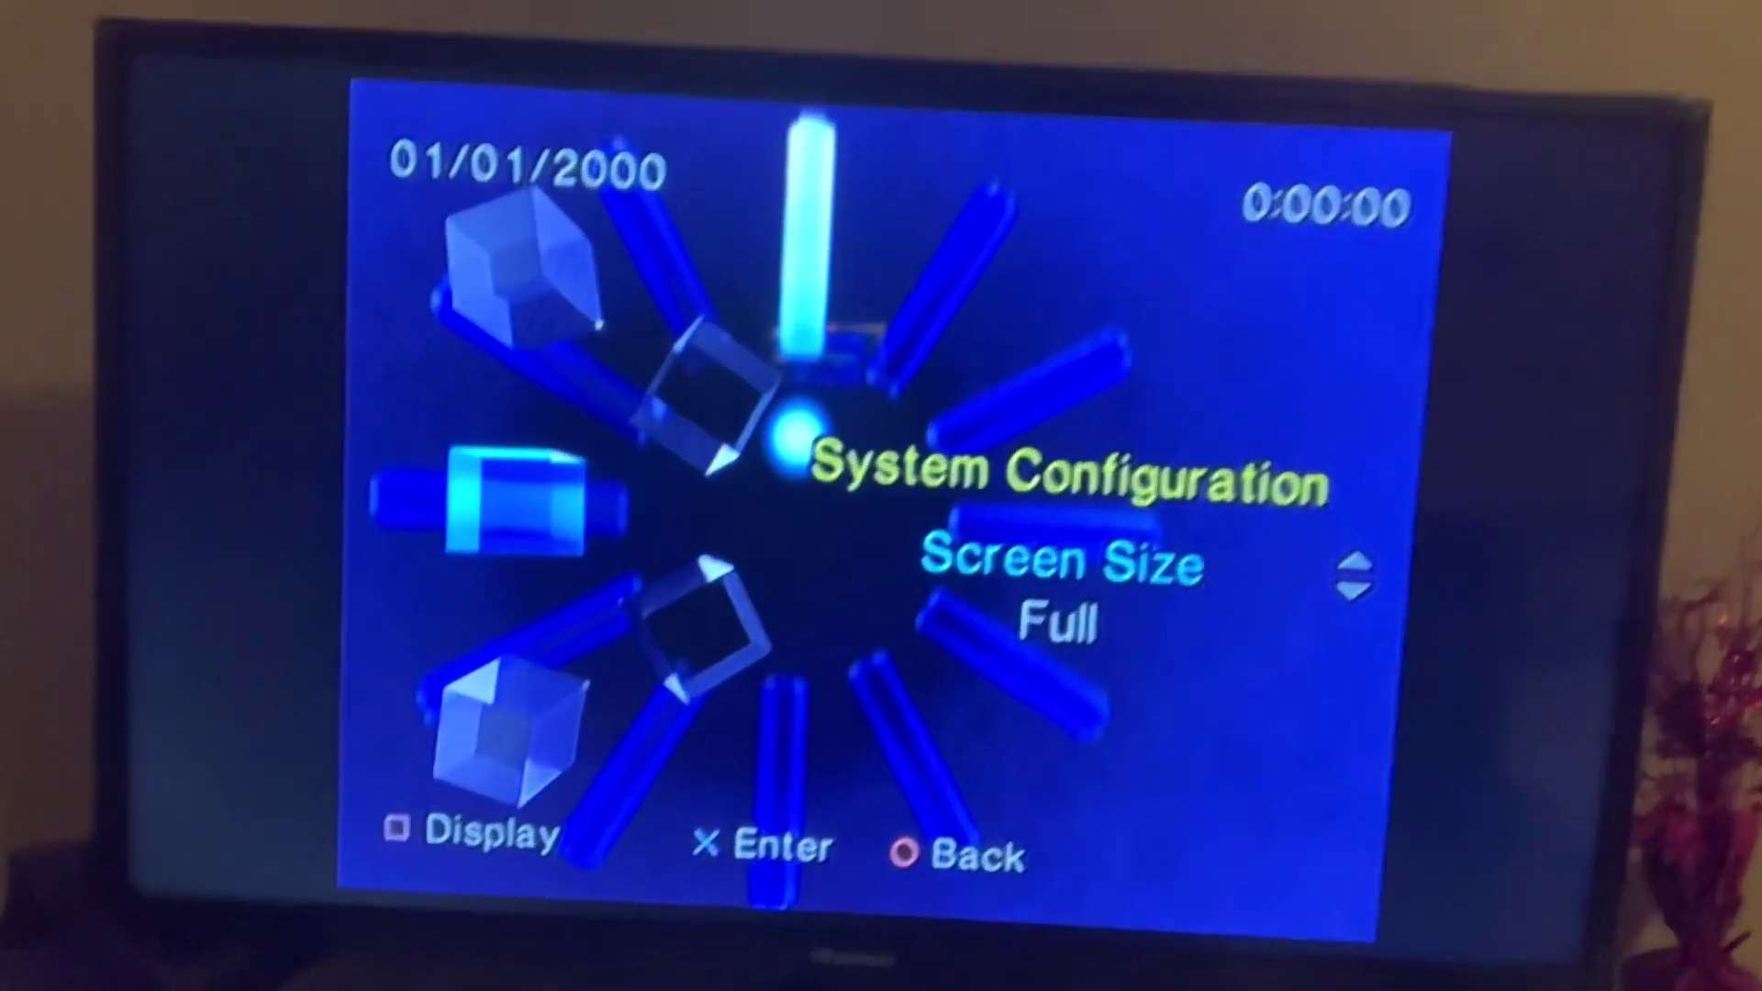
key("Up")
key("Up")
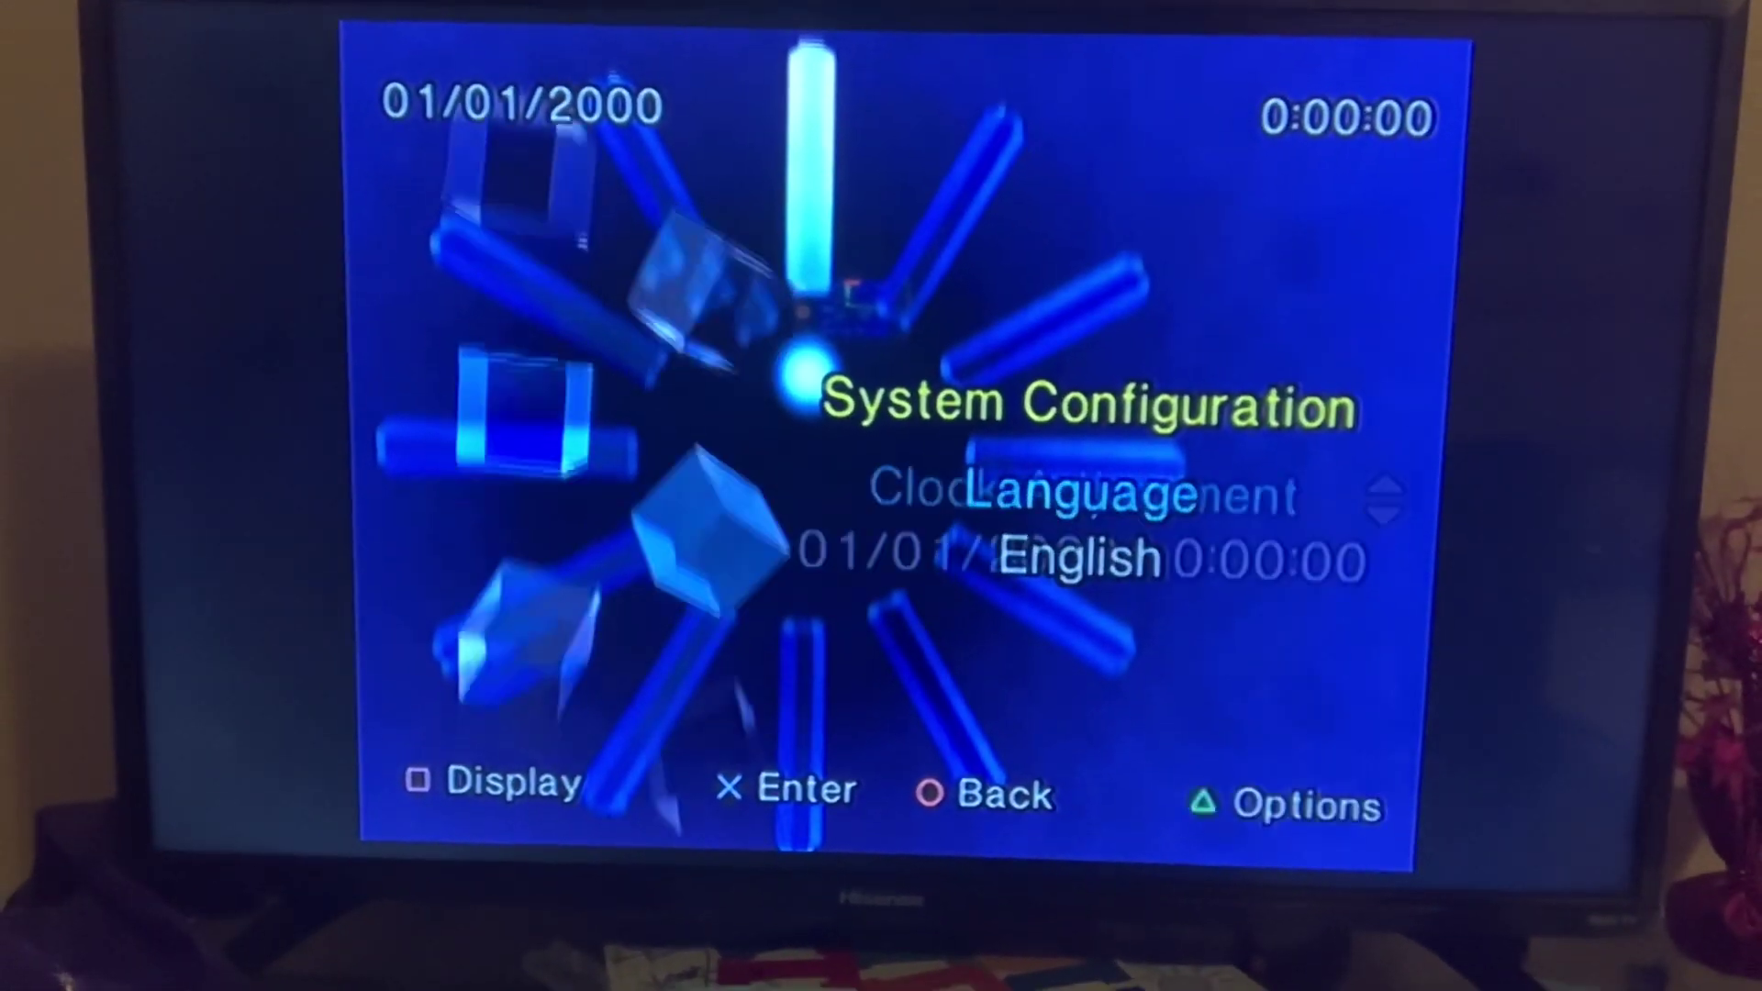
key("Return")
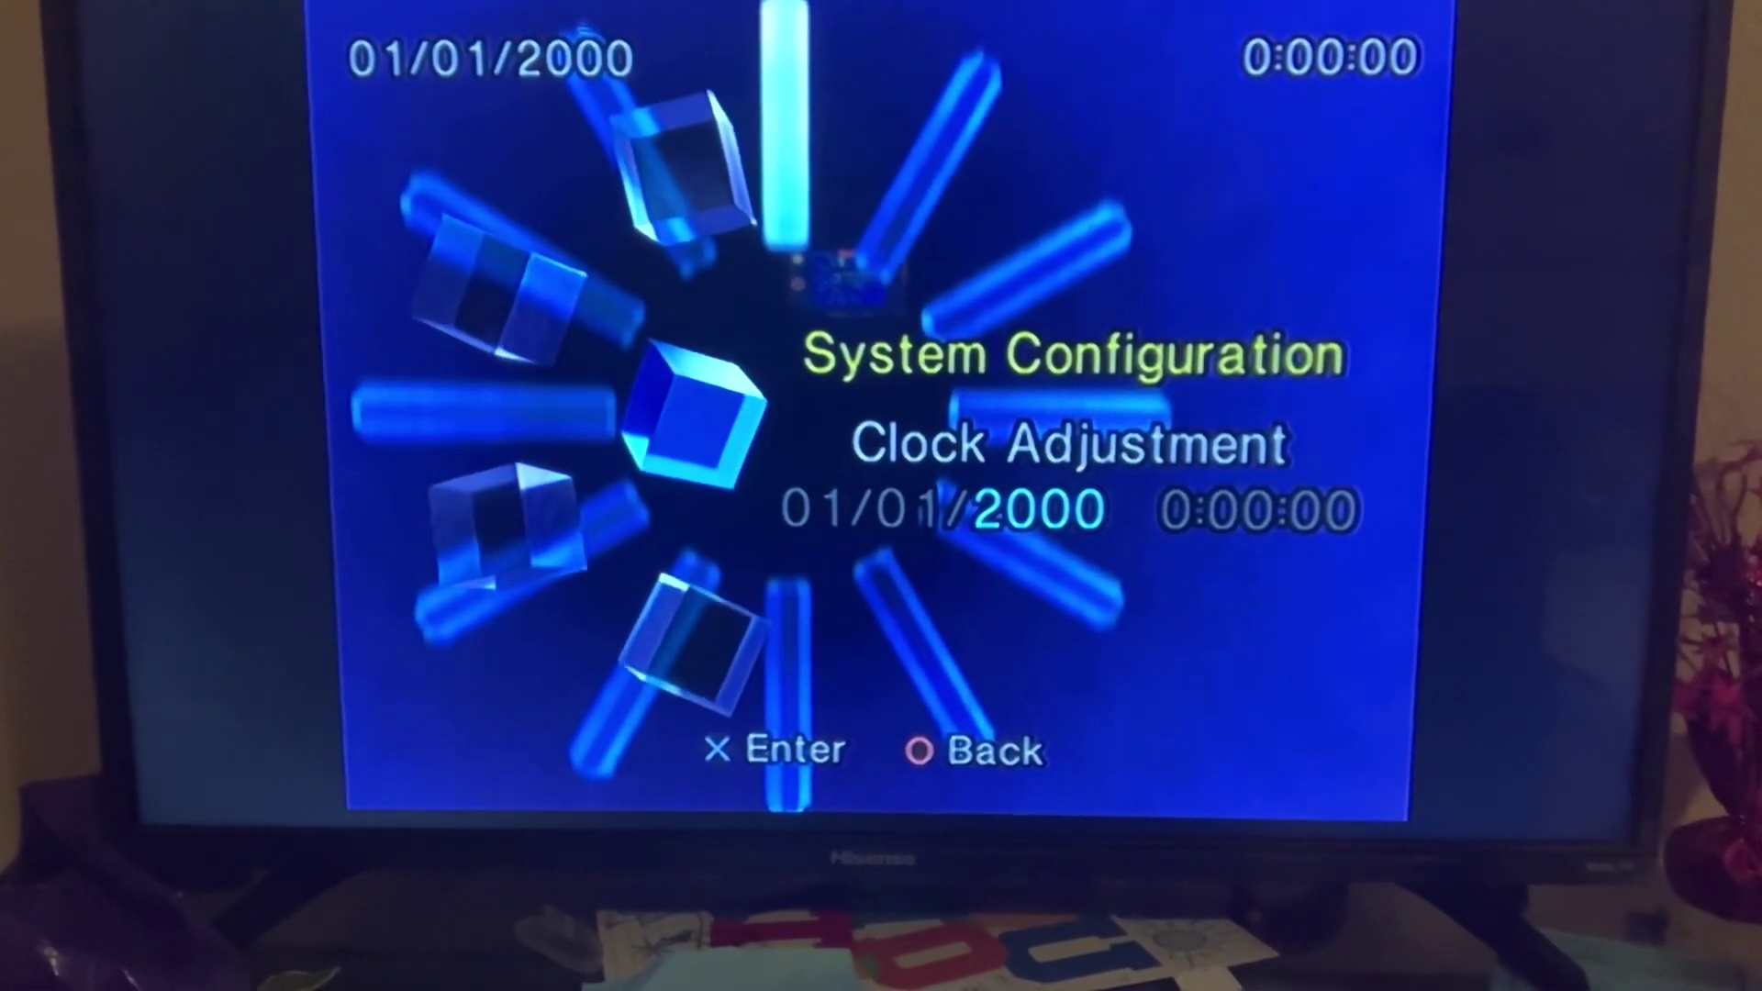
key("Escape")
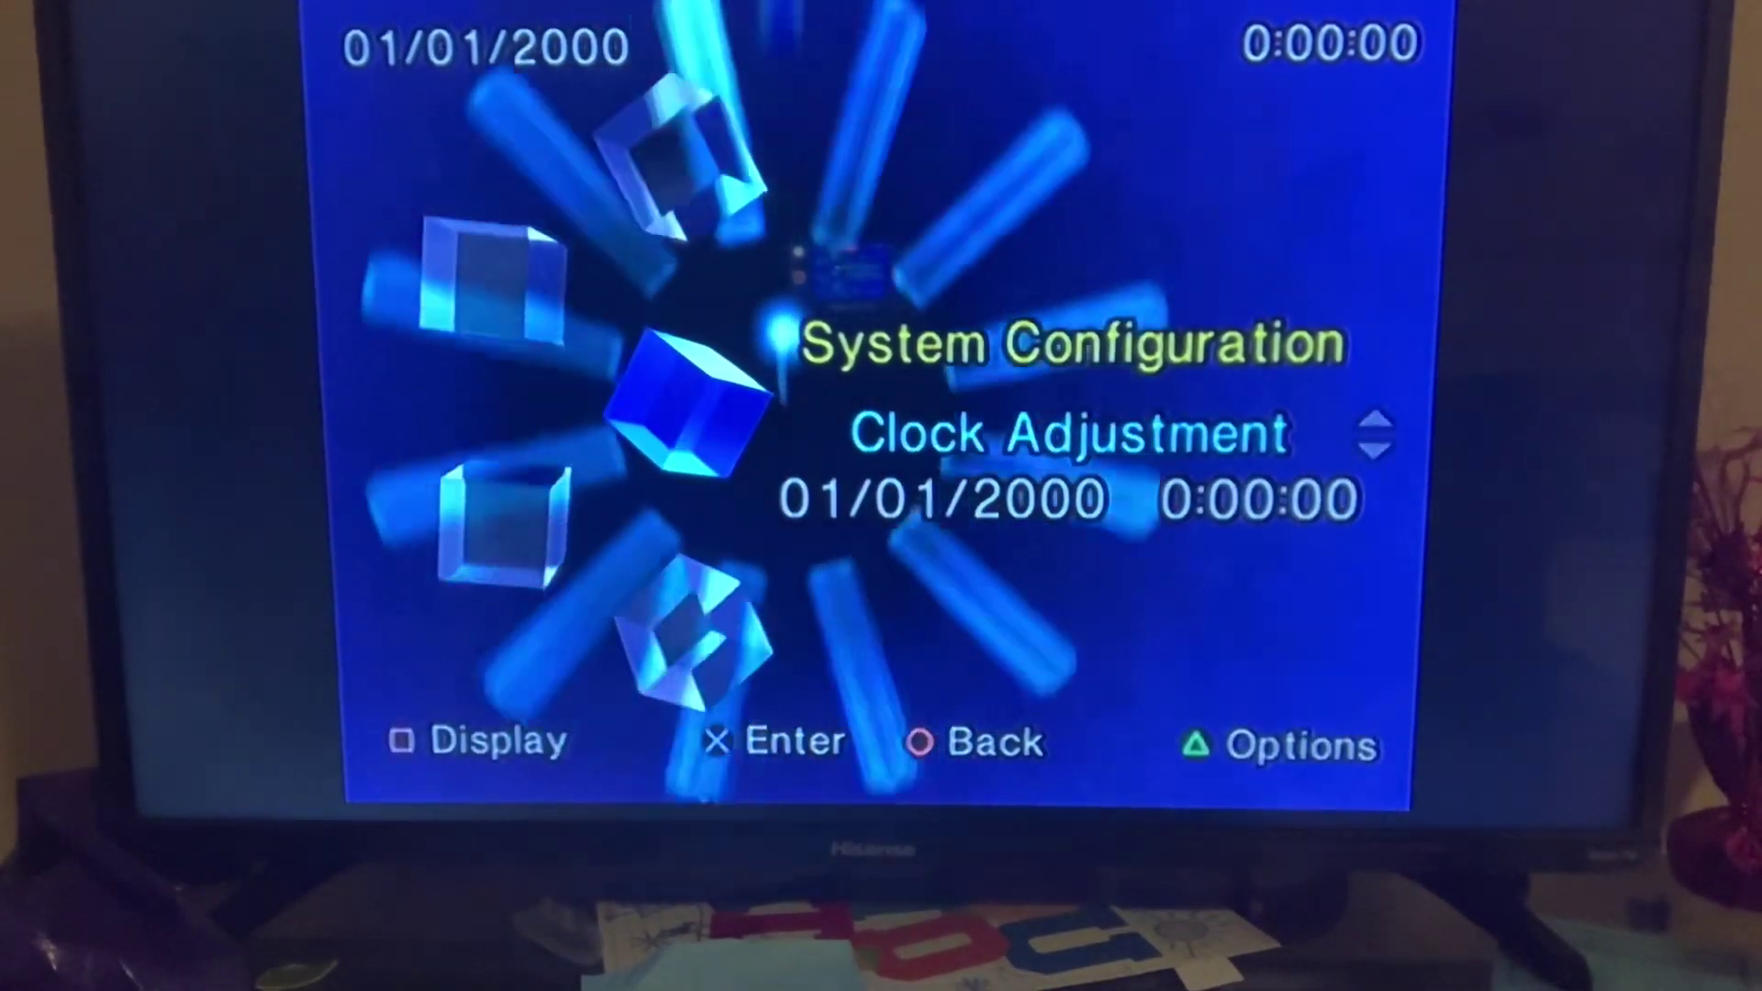